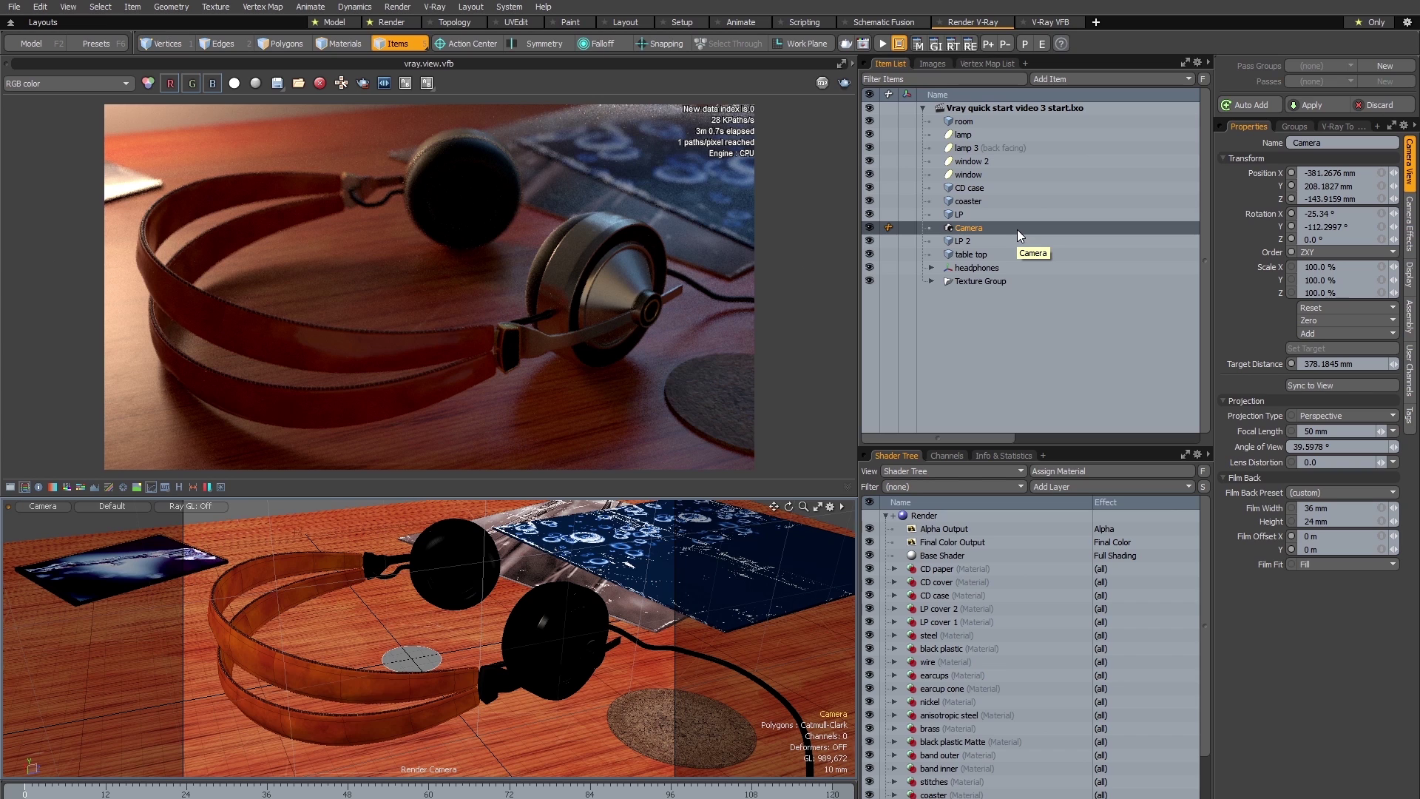
Step: Add the V-Ray Physical Camera package to the selected Camera from the V-Ray menu
{"action": "left_click", "coordinate": [435, 7]}
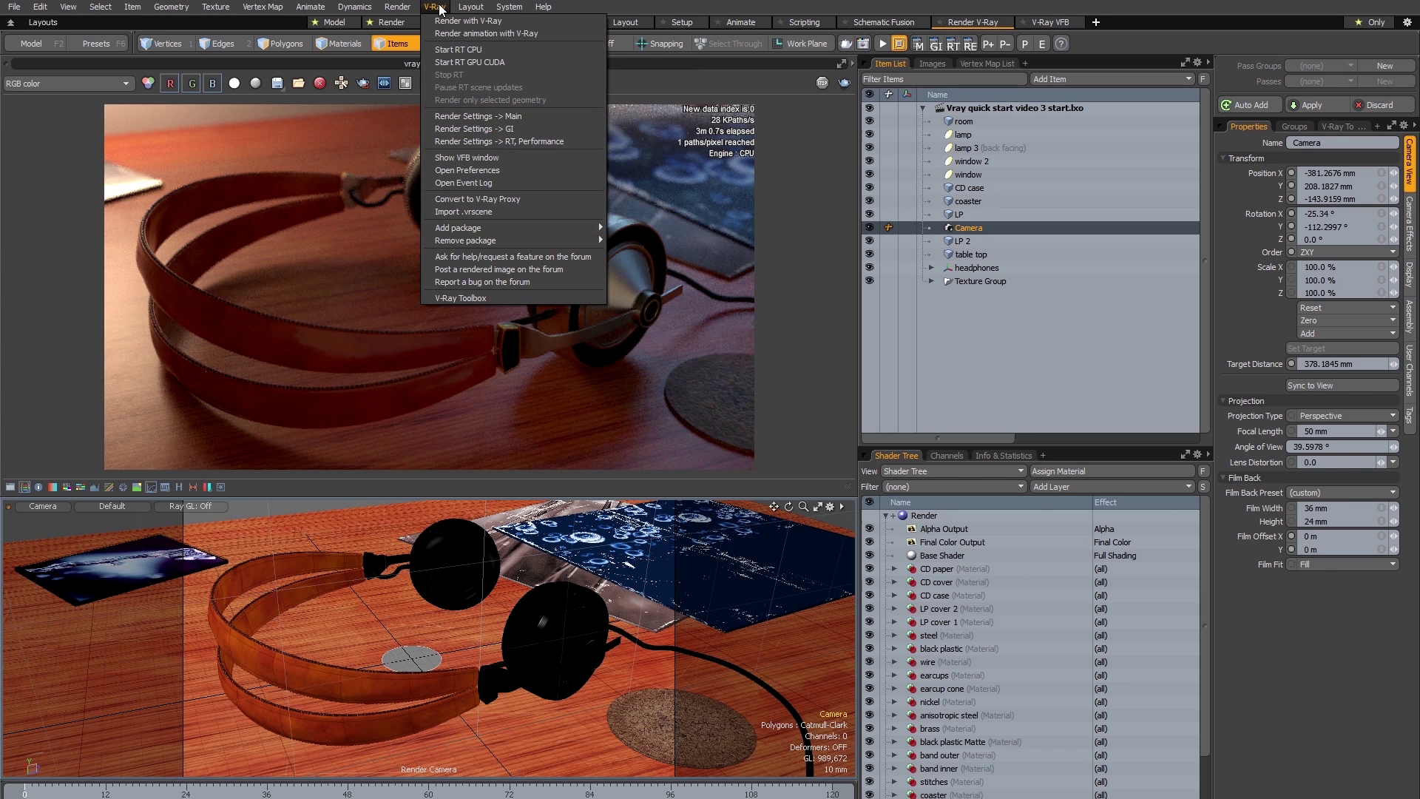
{"action": "mouse_move", "coordinate": [484, 228]}
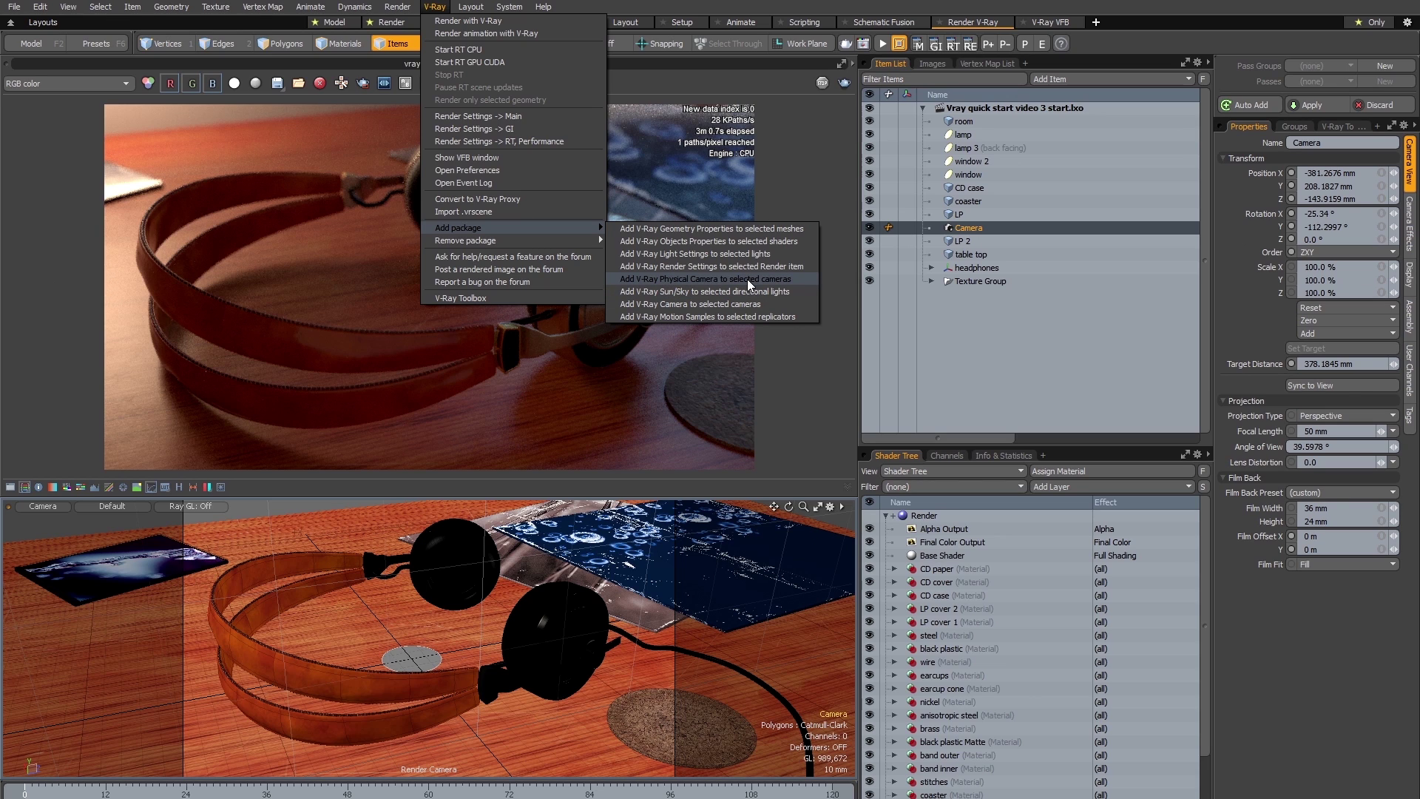
{"action": "left_click", "coordinate": [691, 280]}
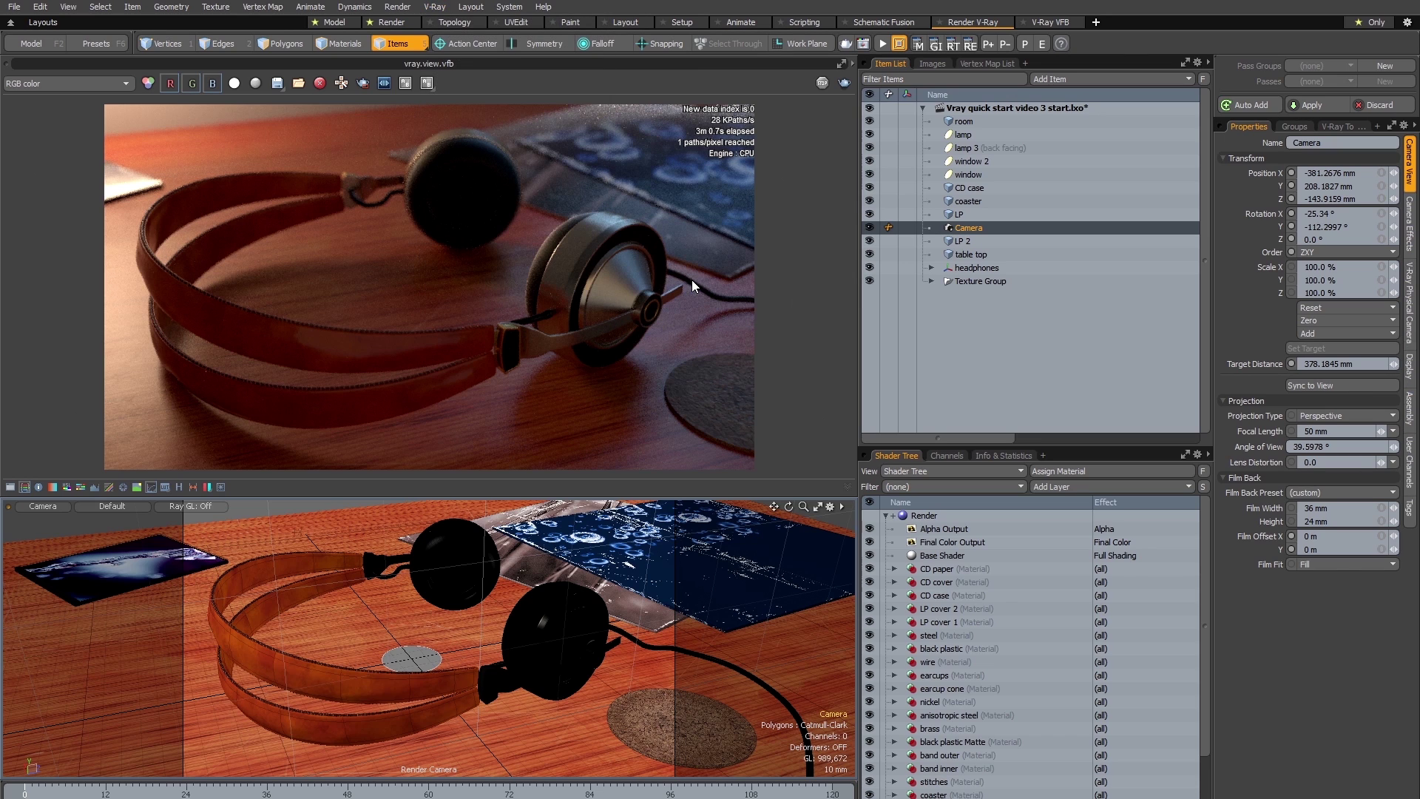
Step: Show the V-Ray Physical Camera settings with Enable DOF on and restart V-Ray RT
{"action": "left_click", "coordinate": [1409, 317]}
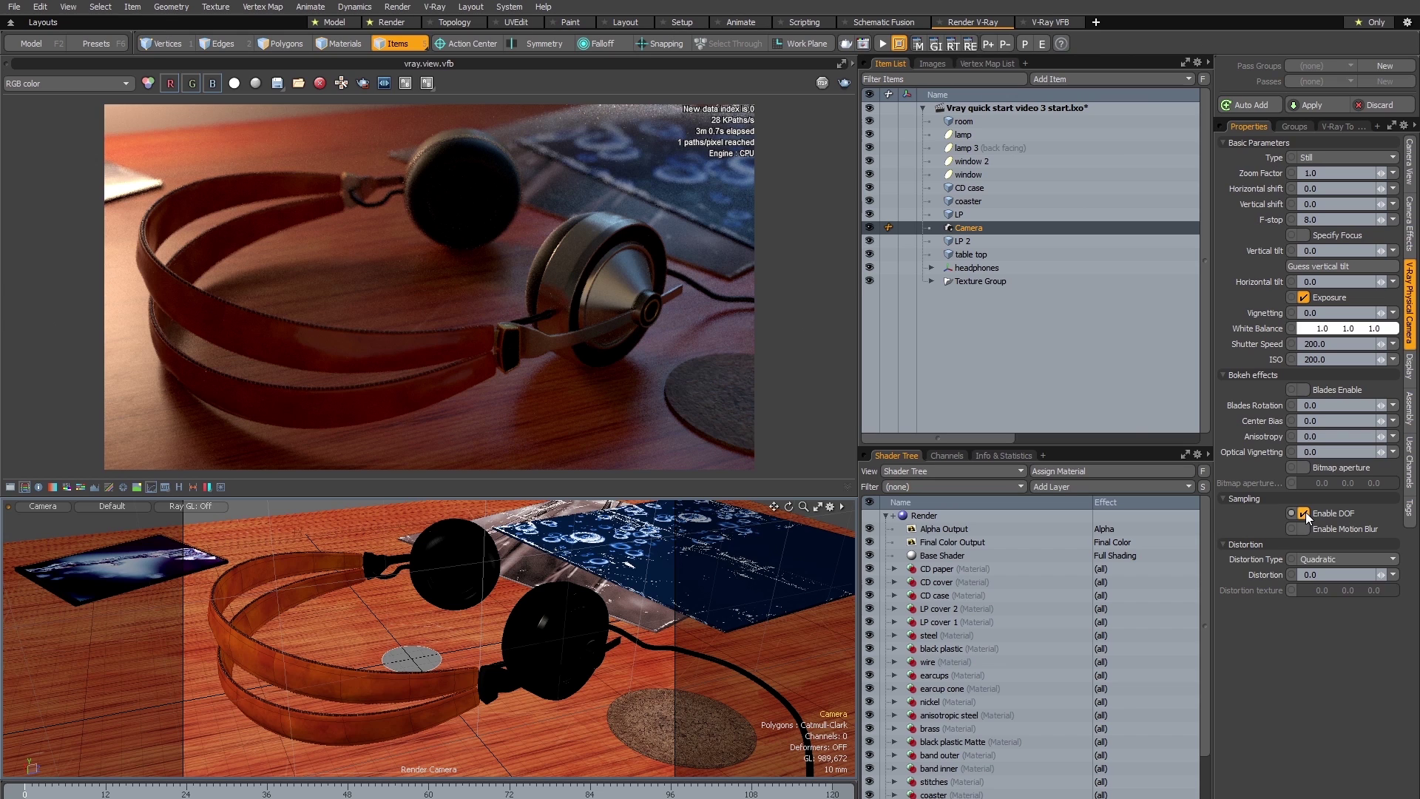
{"action": "left_click", "coordinate": [883, 43]}
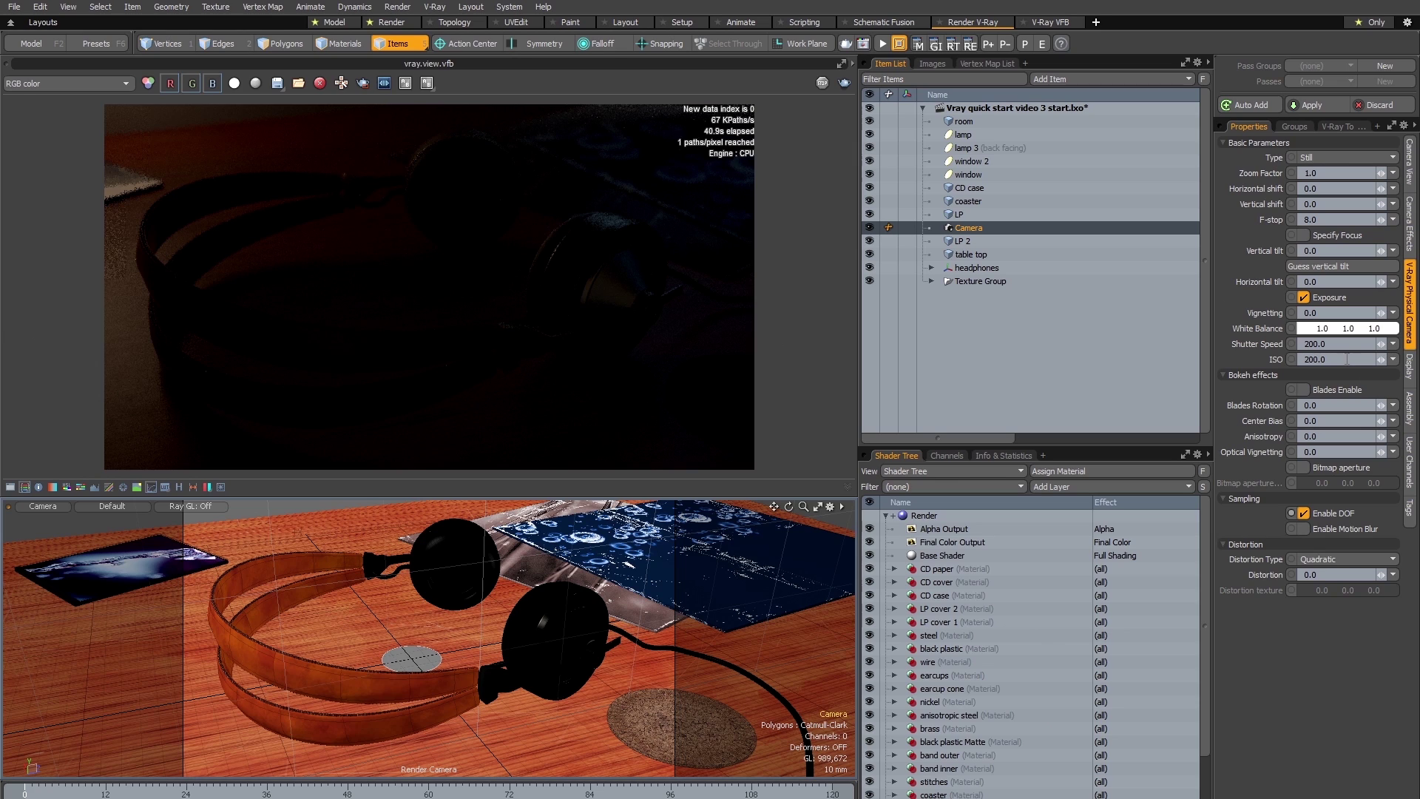
Step: Set camera ISO to 800 and shutter speed to 50, then restart V-Ray RT
{"action": "left_click", "coordinate": [1347, 359]}
{"action": "type", "text": "800"}
{"action": "key", "text": "Return"}
{"action": "left_click", "coordinate": [1345, 345]}
{"action": "type", "text": "5"}
{"action": "left_click", "coordinate": [882, 43]}
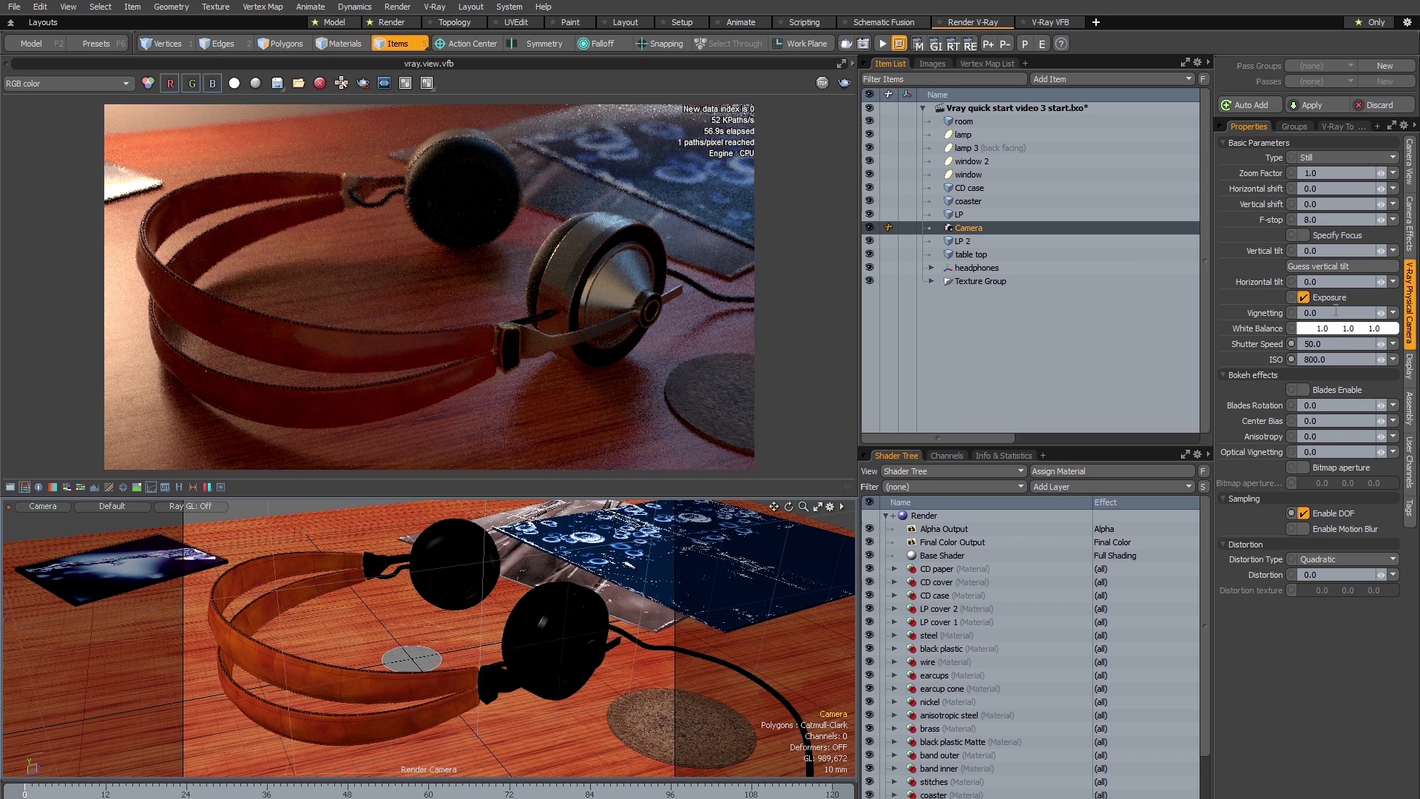
Step: Set the camera vignetting to 1 and restart the V-Ray RT render
{"action": "left_click_drag", "start_coordinate": [1335, 312], "coordinate": [1280, 306]}
{"action": "type", "text": "1"}
{"action": "left_click", "coordinate": [883, 44]}
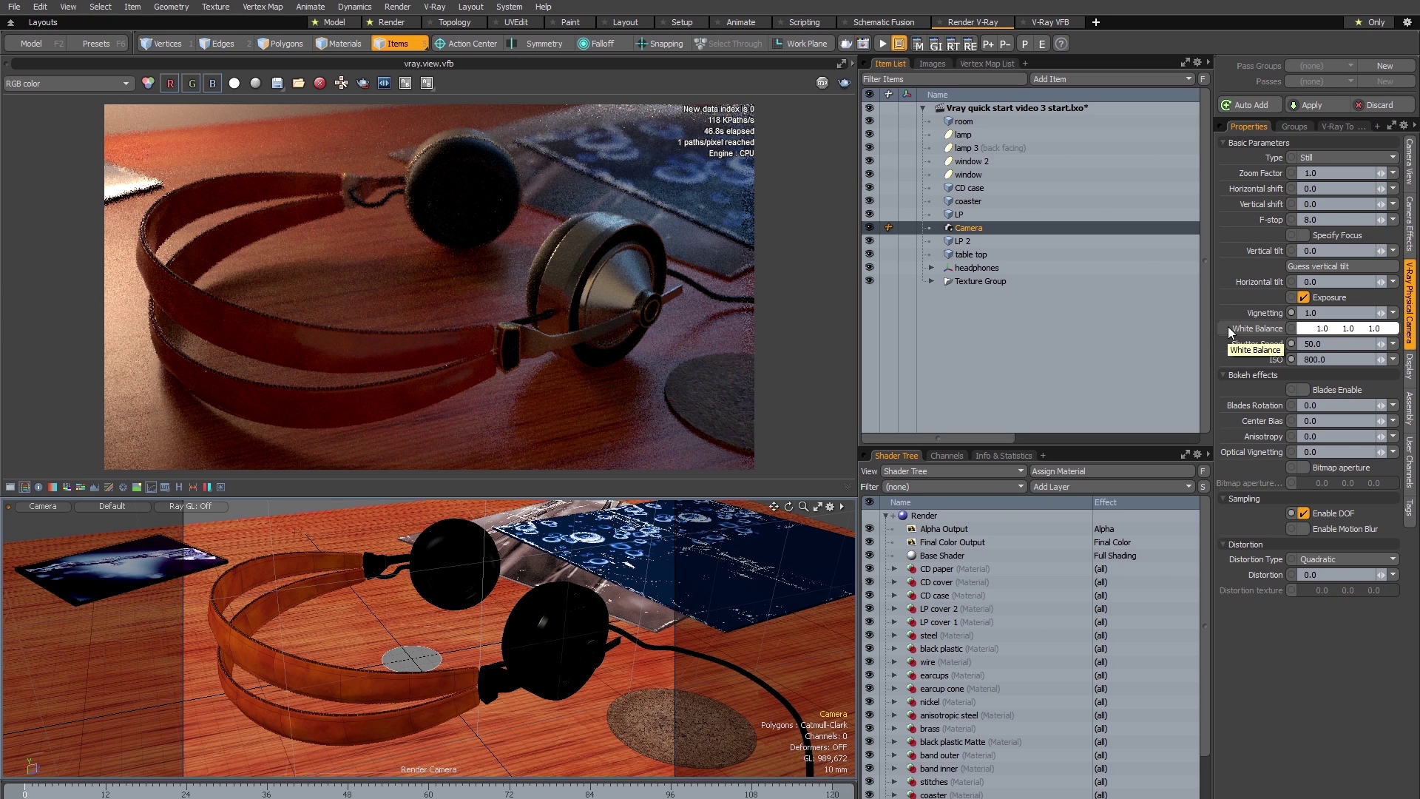
Step: Open the White Balance colour picker and switch its colour model to Kelvin
{"action": "double_click", "coordinate": [1340, 332]}
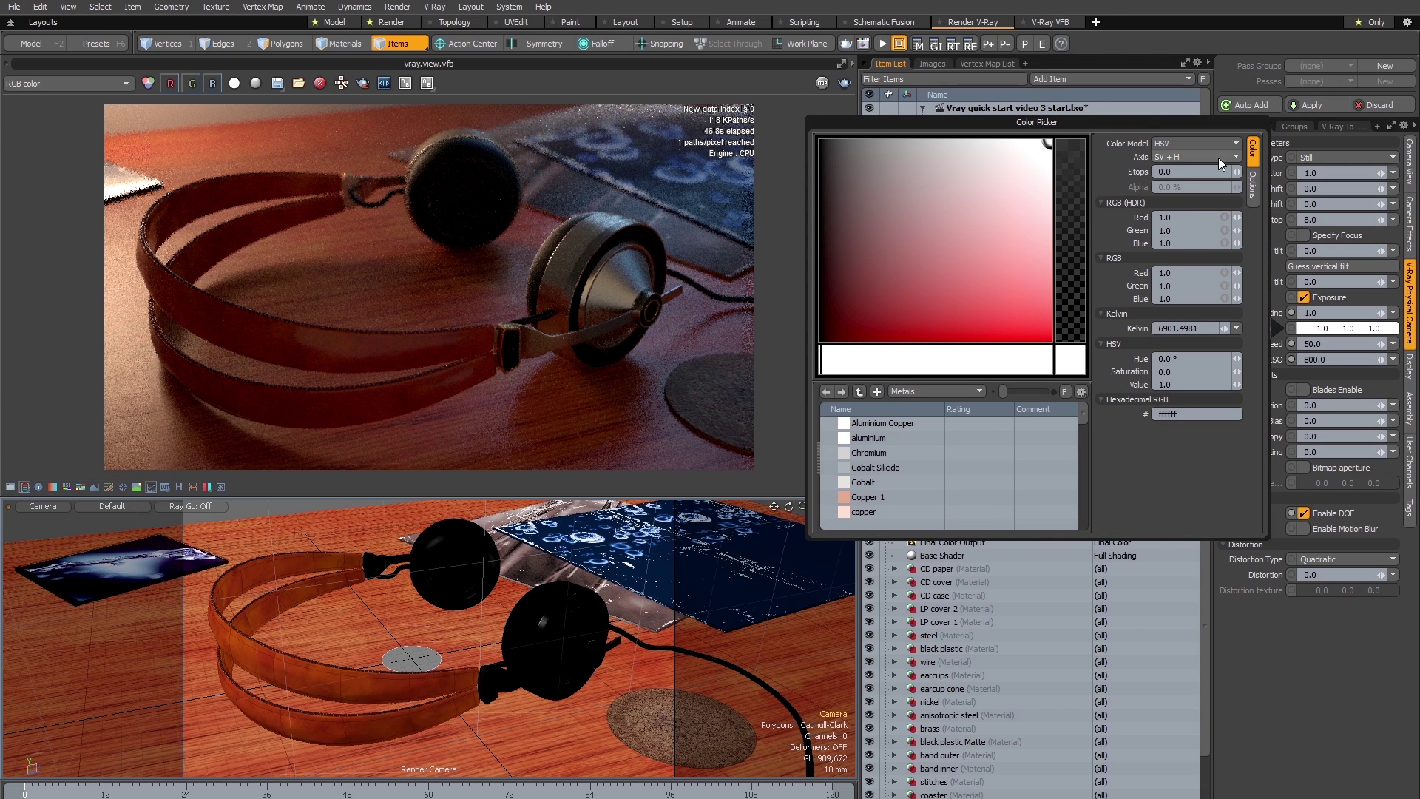
{"action": "left_click", "coordinate": [1186, 143]}
{"action": "left_click", "coordinate": [1191, 154]}
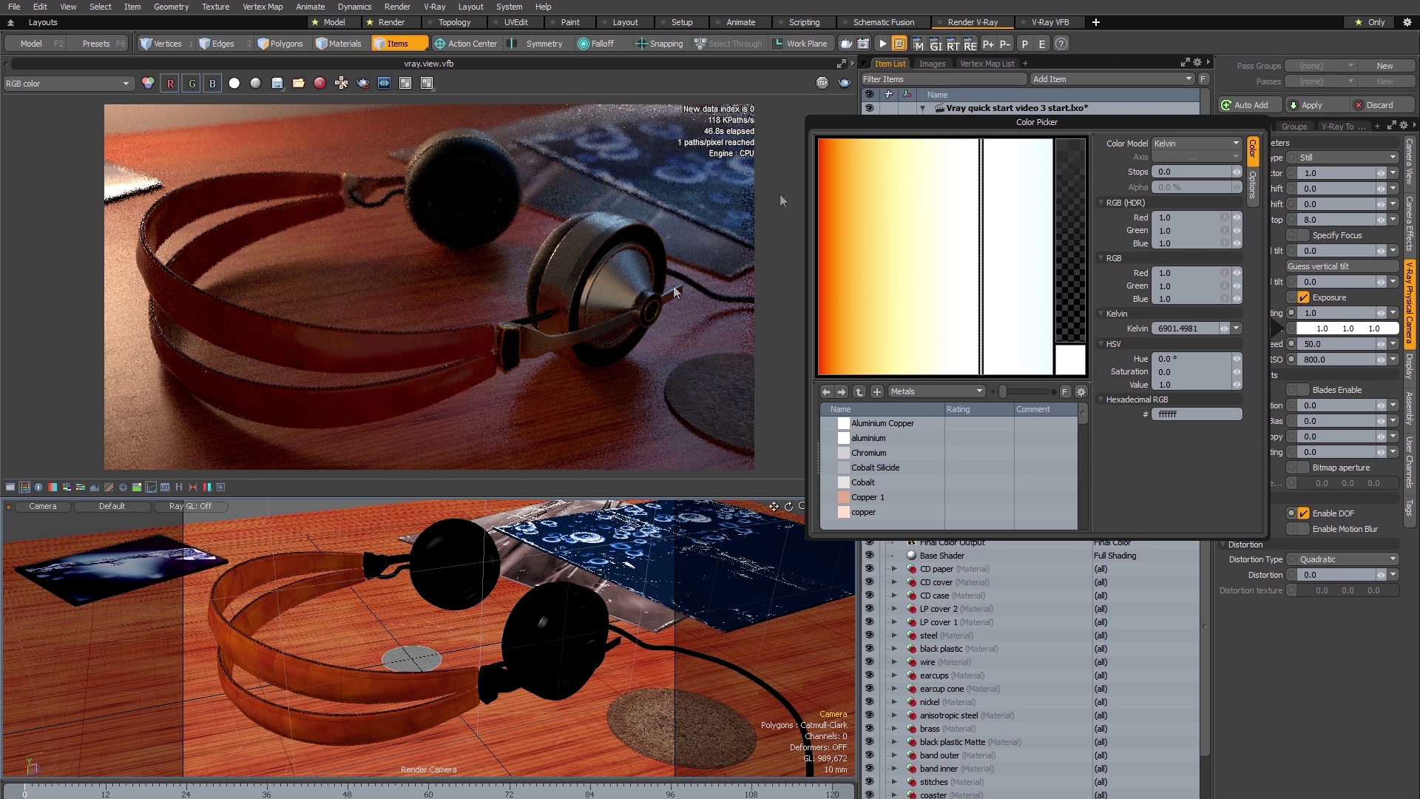
Step: Restart V-Ray RT and drag the white balance temperature to about 7300 K (0.91, 0.96, 1.0)
{"action": "left_click", "coordinate": [882, 46]}
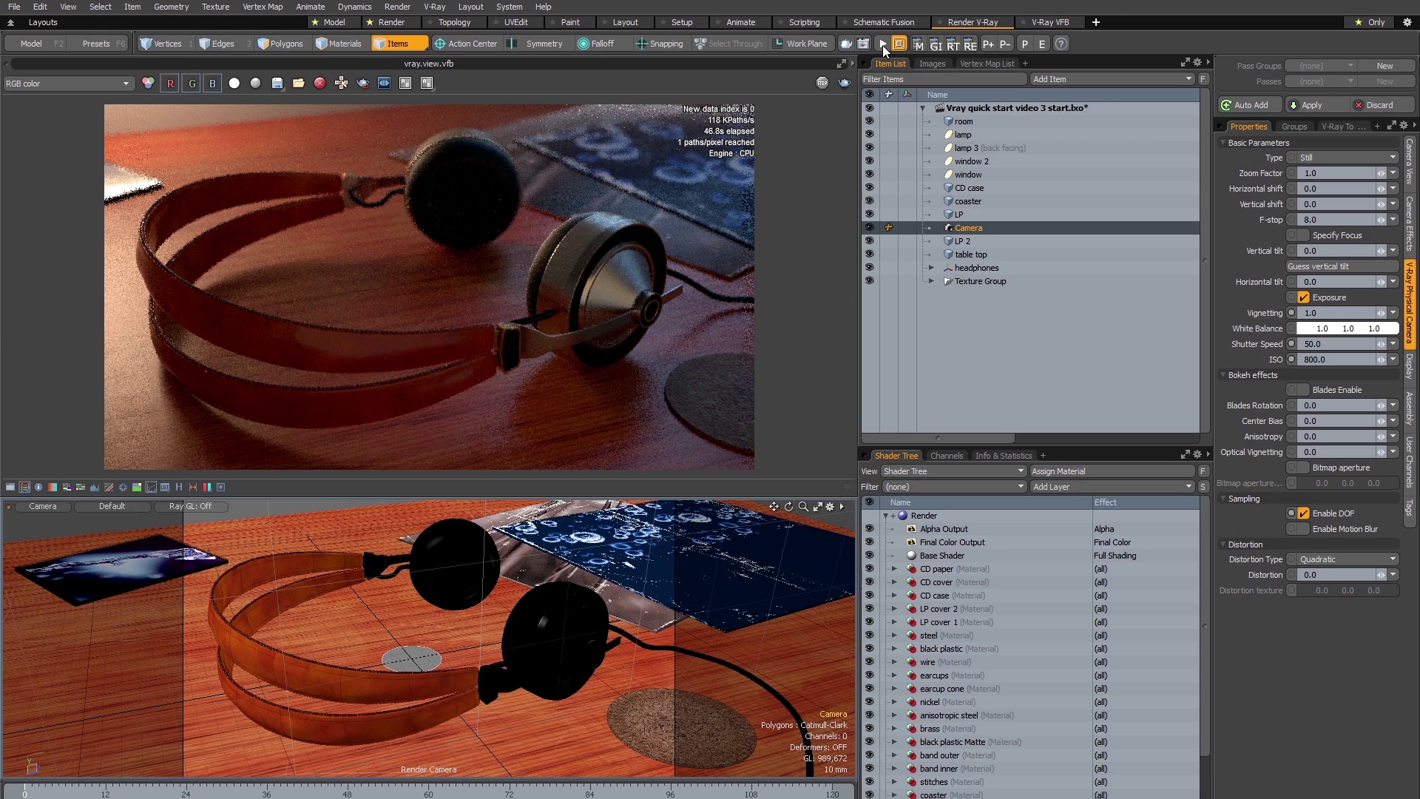
{"action": "left_click", "coordinate": [1331, 328]}
{"action": "left_click_drag", "start_coordinate": [906, 340], "coordinate": [939, 289]}
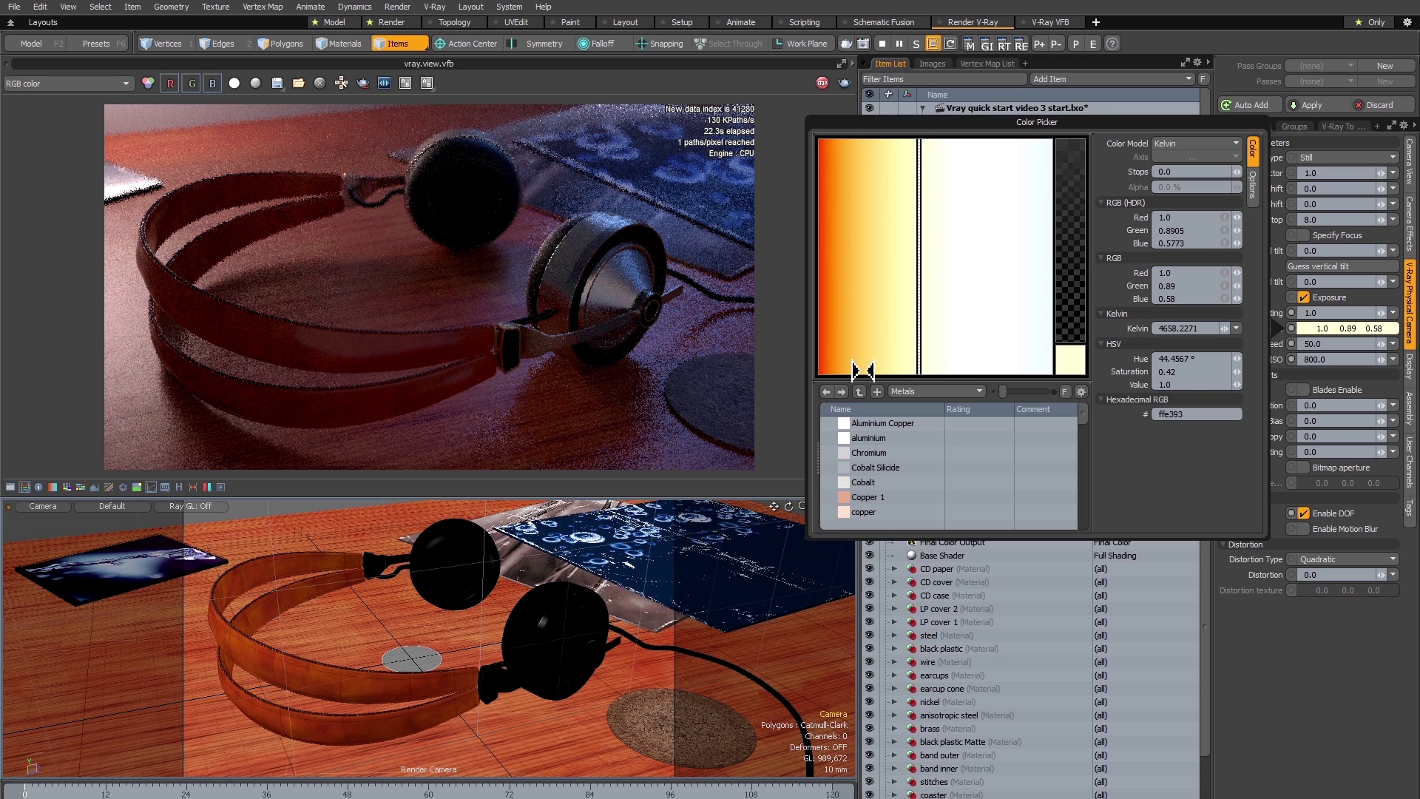
{"action": "left_click_drag", "start_coordinate": [921, 326], "coordinate": [1001, 331]}
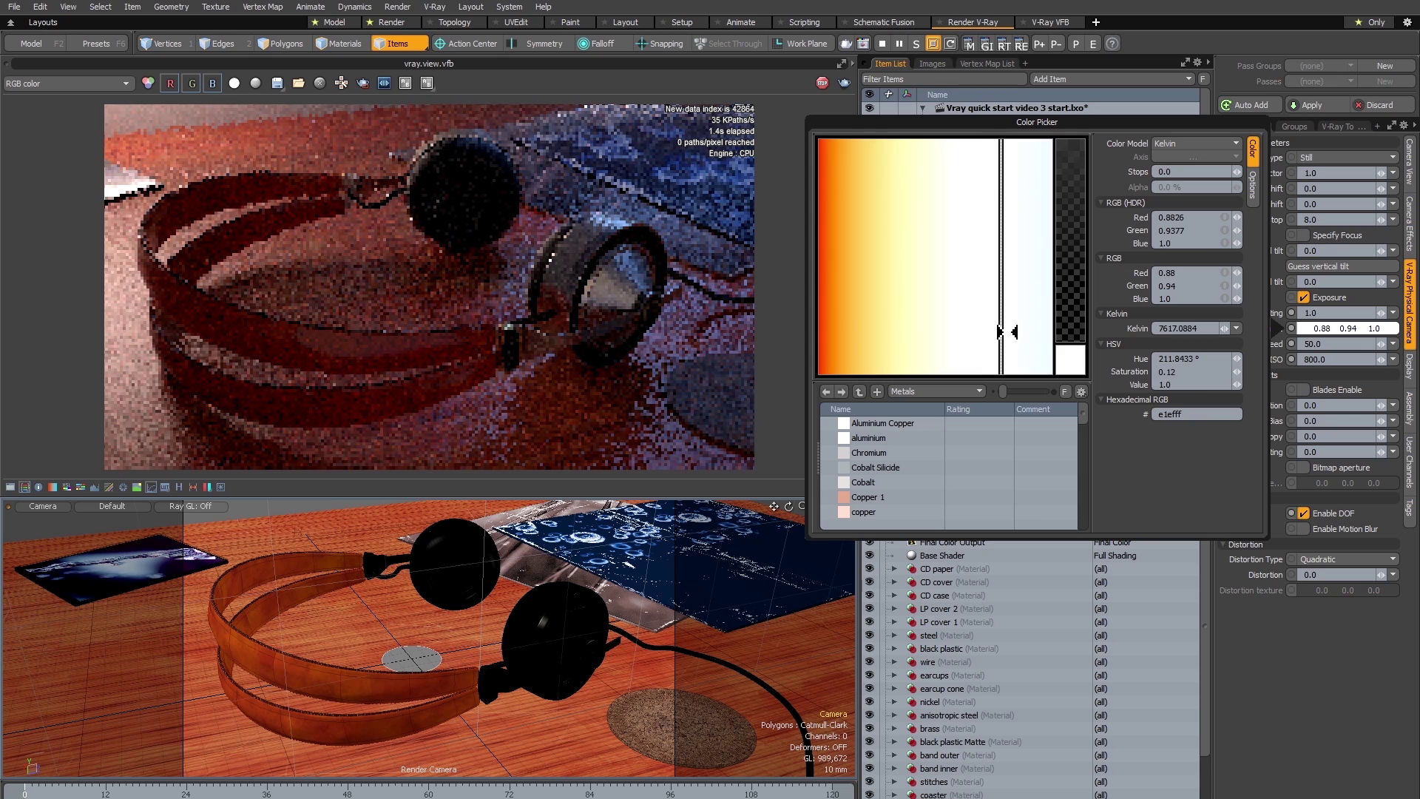
{"action": "left_click_drag", "start_coordinate": [1000, 330], "coordinate": [1007, 332]}
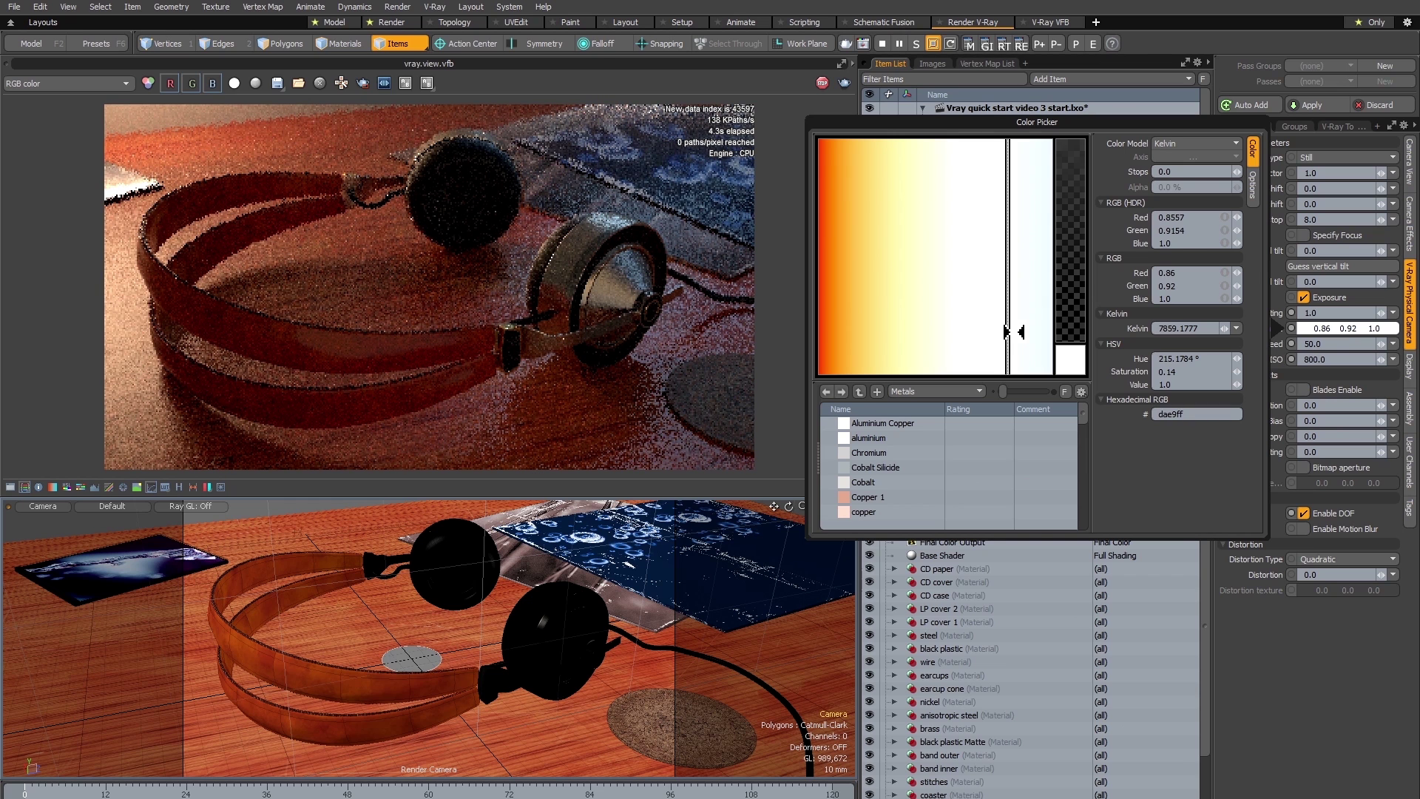
{"action": "mouse_move", "coordinate": [1006, 332]}
{"action": "left_mouse_down"}
{"action": "mouse_move", "coordinate": [966, 337]}
{"action": "mouse_move", "coordinate": [1006, 338]}
{"action": "left_mouse_up"}
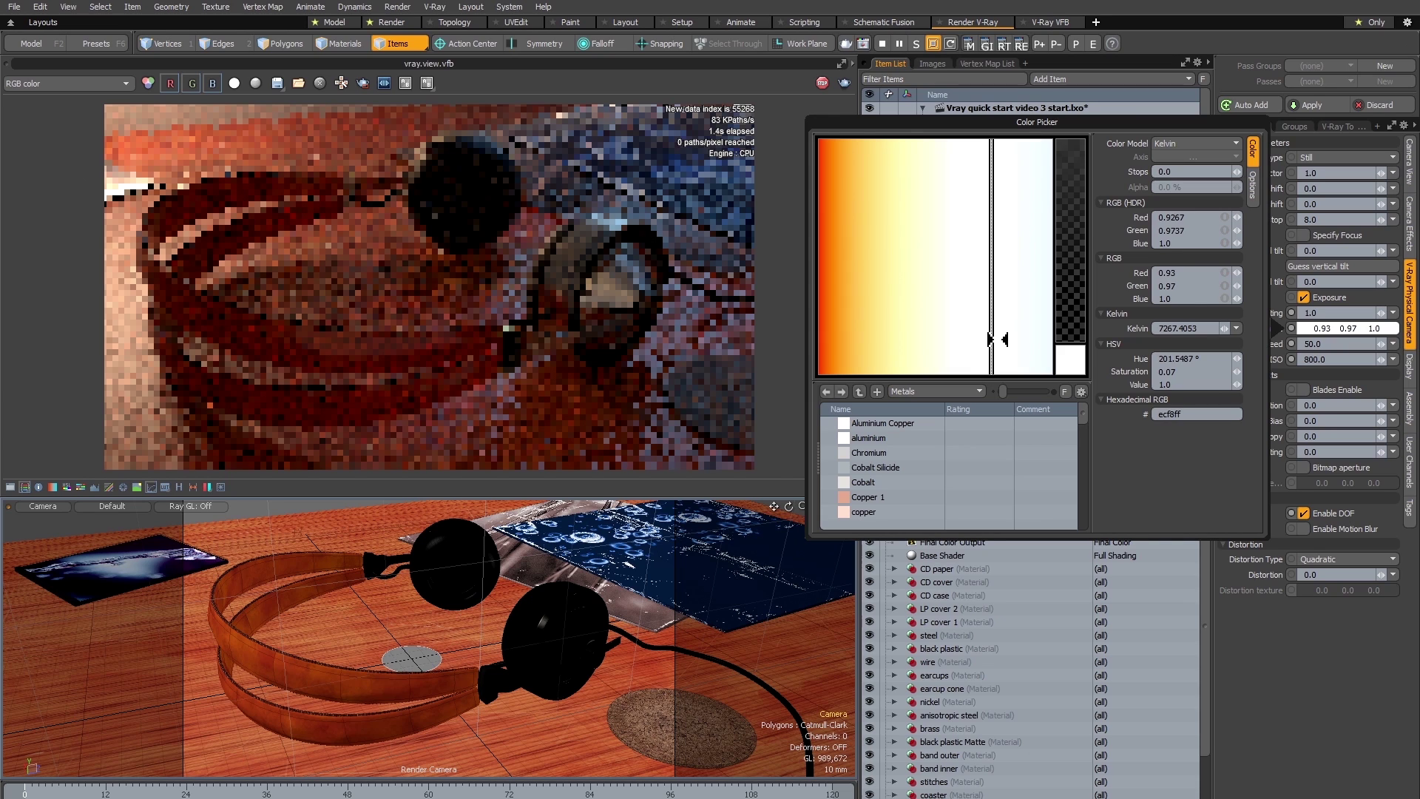
{"action": "left_click_drag", "start_coordinate": [1005, 339], "coordinate": [1005, 339]}
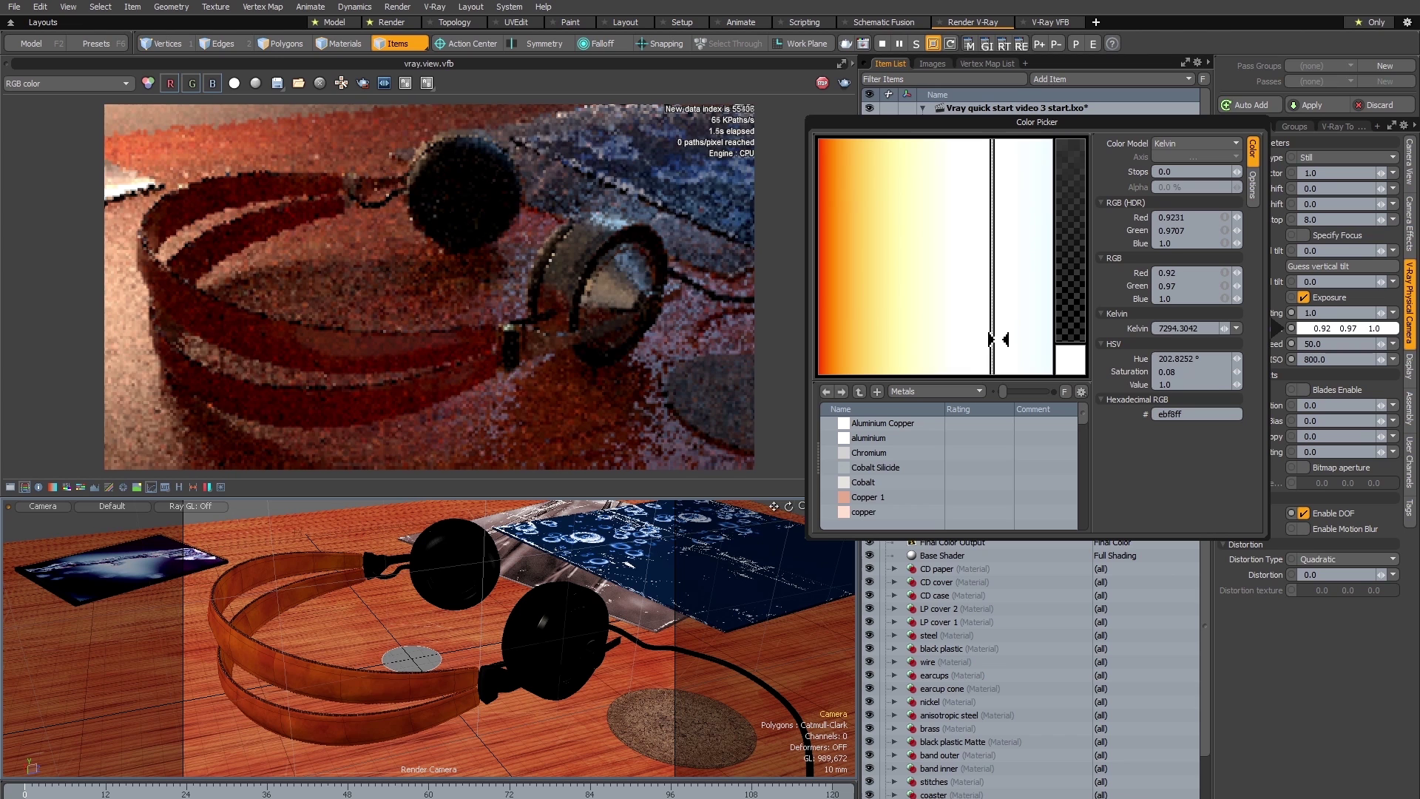
{"action": "left_click_drag", "start_coordinate": [1005, 339], "coordinate": [1008, 338]}
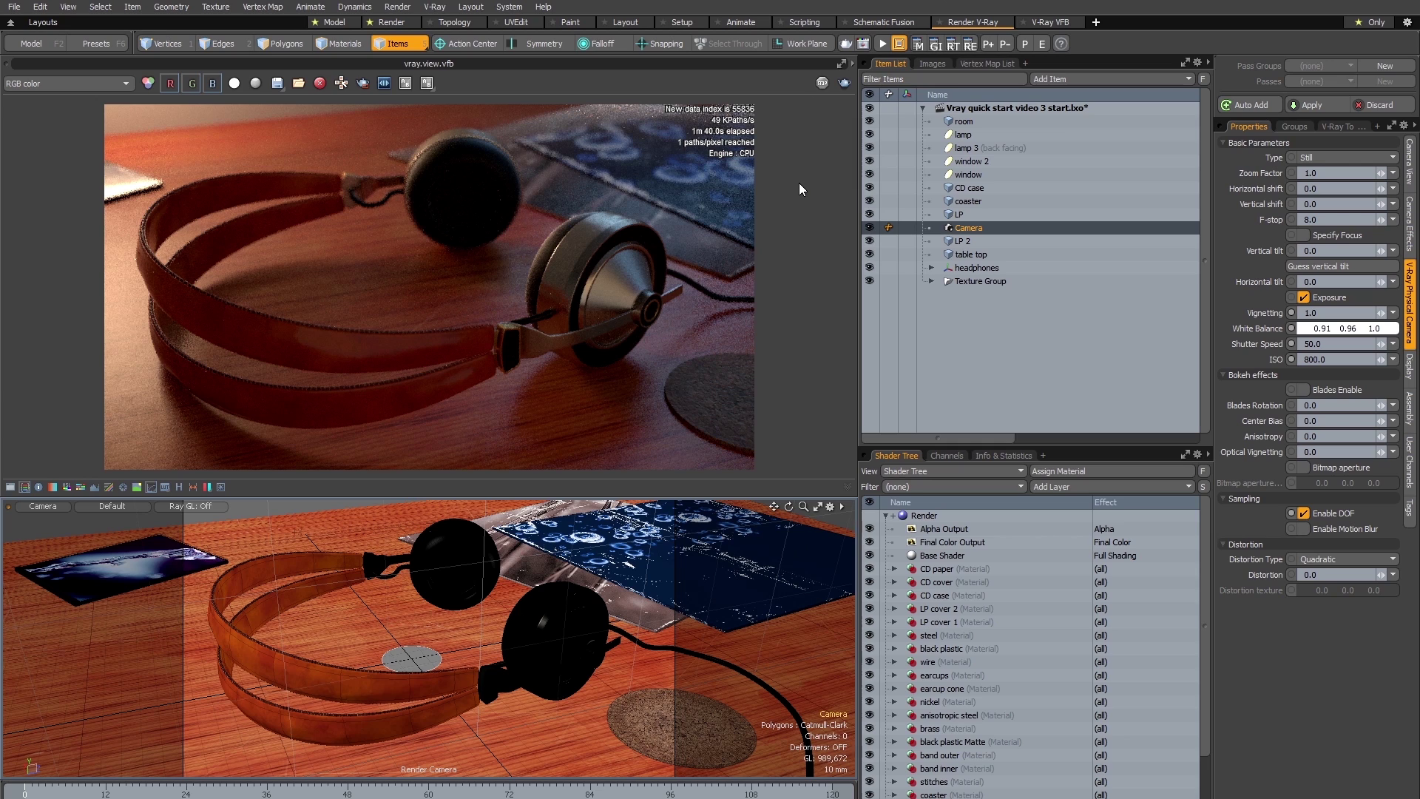
Step: Run a full V-Ray production render of the headphones into the frame buffer
{"action": "left_click", "coordinate": [845, 44]}
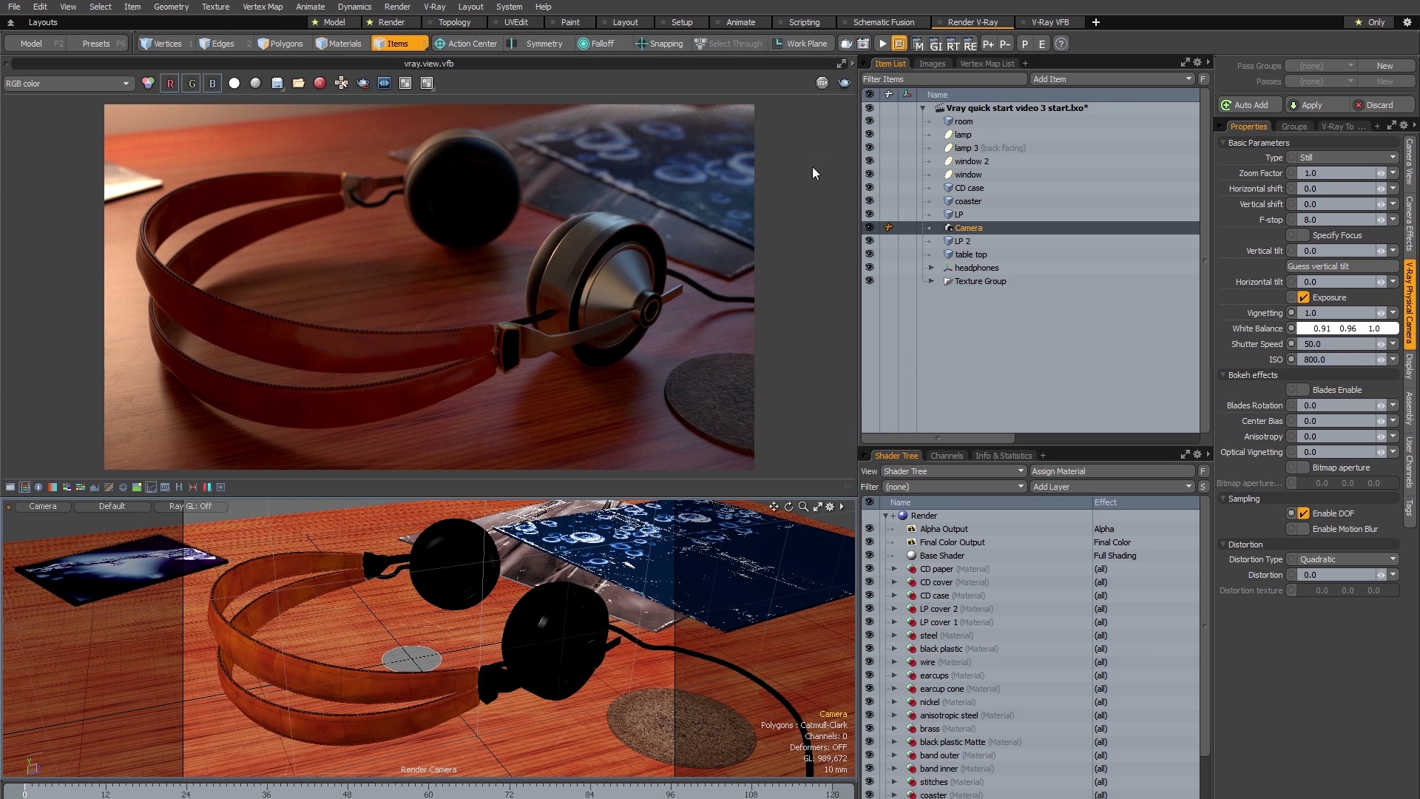
Step: Enable Bloom in the VFB lens effects with weight 47.69 and size 4.81
{"action": "left_click", "coordinate": [222, 488]}
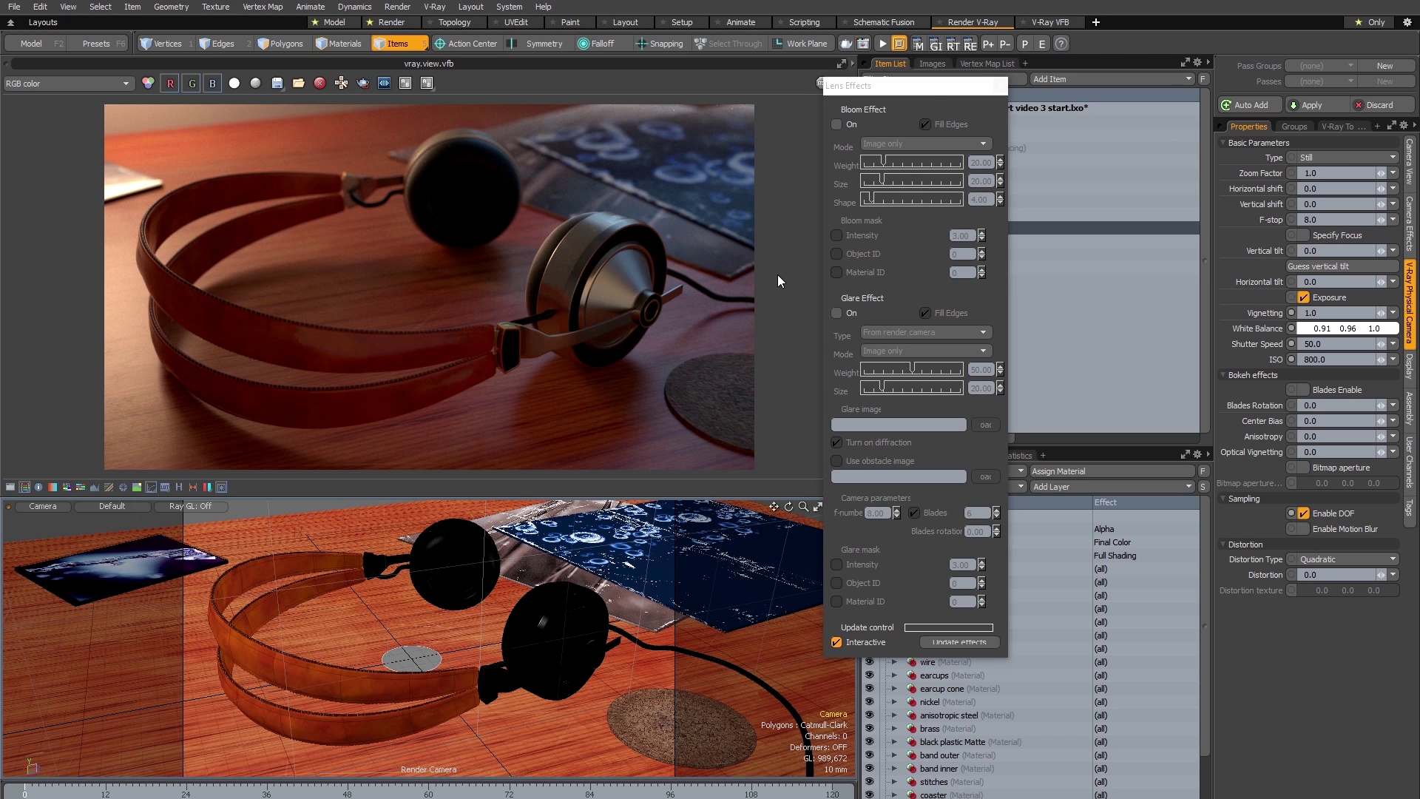
{"action": "left_click", "coordinate": [930, 88]}
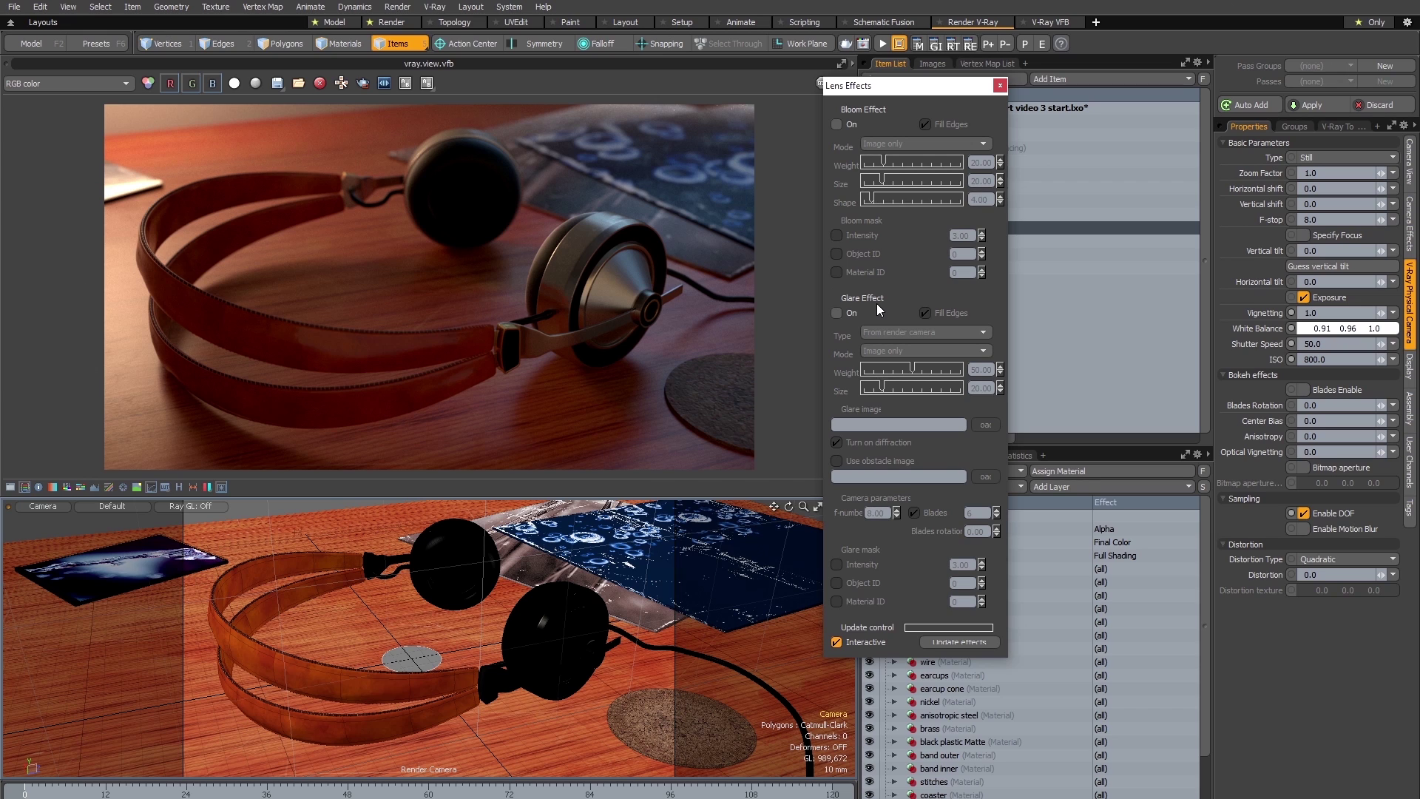
{"action": "left_click", "coordinate": [836, 124]}
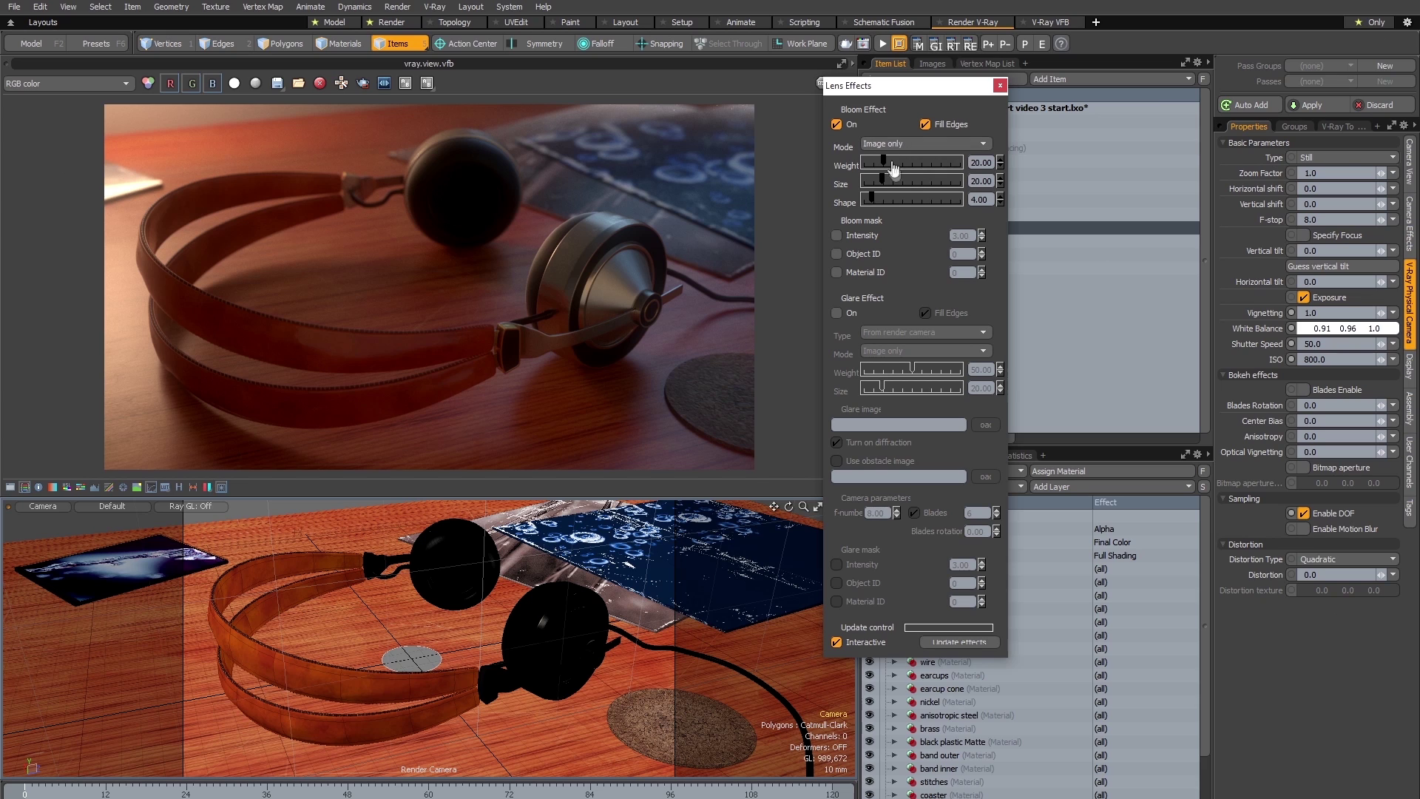
{"action": "mouse_move", "coordinate": [886, 163]}
{"action": "left_mouse_down"}
{"action": "mouse_move", "coordinate": [910, 163]}
{"action": "mouse_move", "coordinate": [869, 185]}
{"action": "left_mouse_up"}
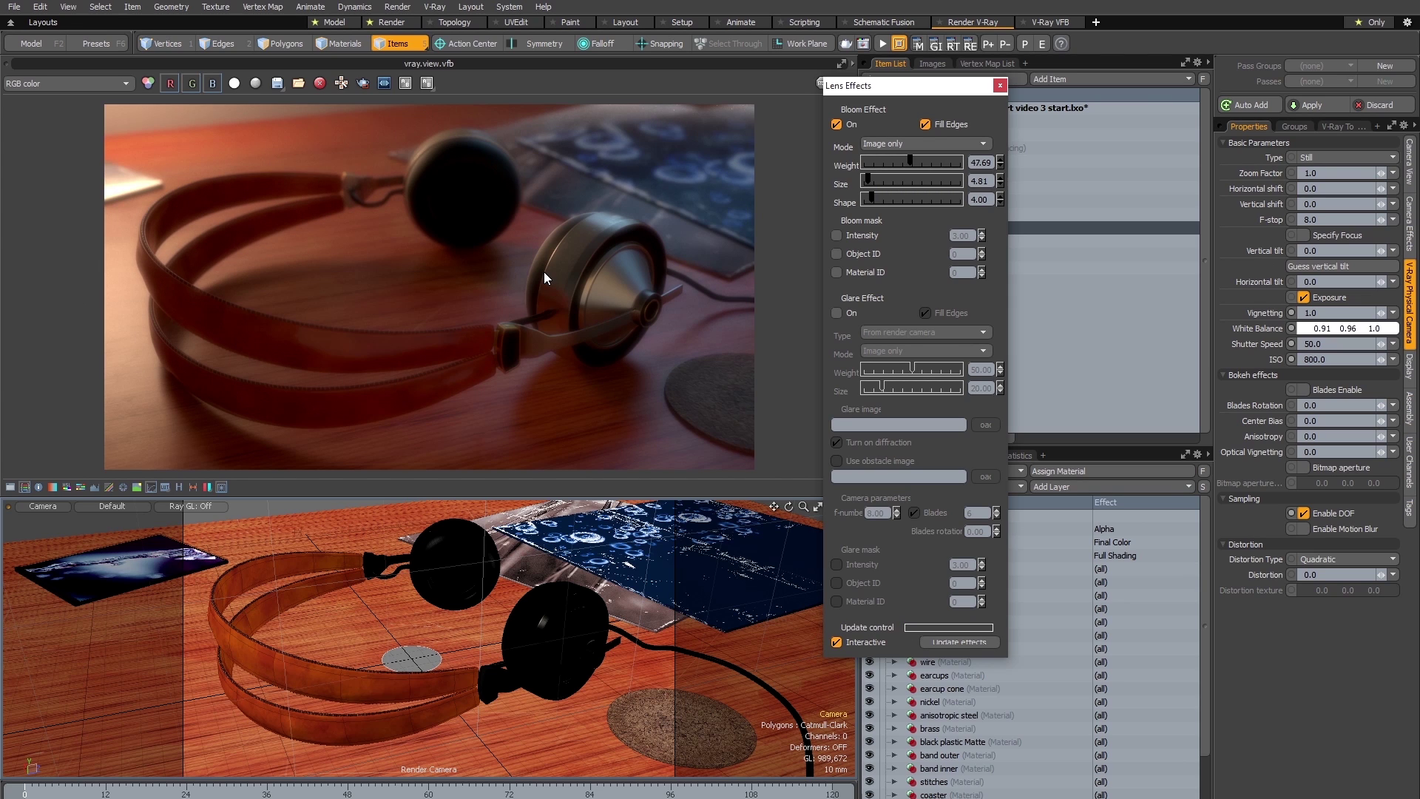
Step: Turn bloom off and enable glare with weight 72.31 and size 10.14
{"action": "left_click", "coordinate": [836, 124]}
{"action": "left_click", "coordinate": [836, 313]}
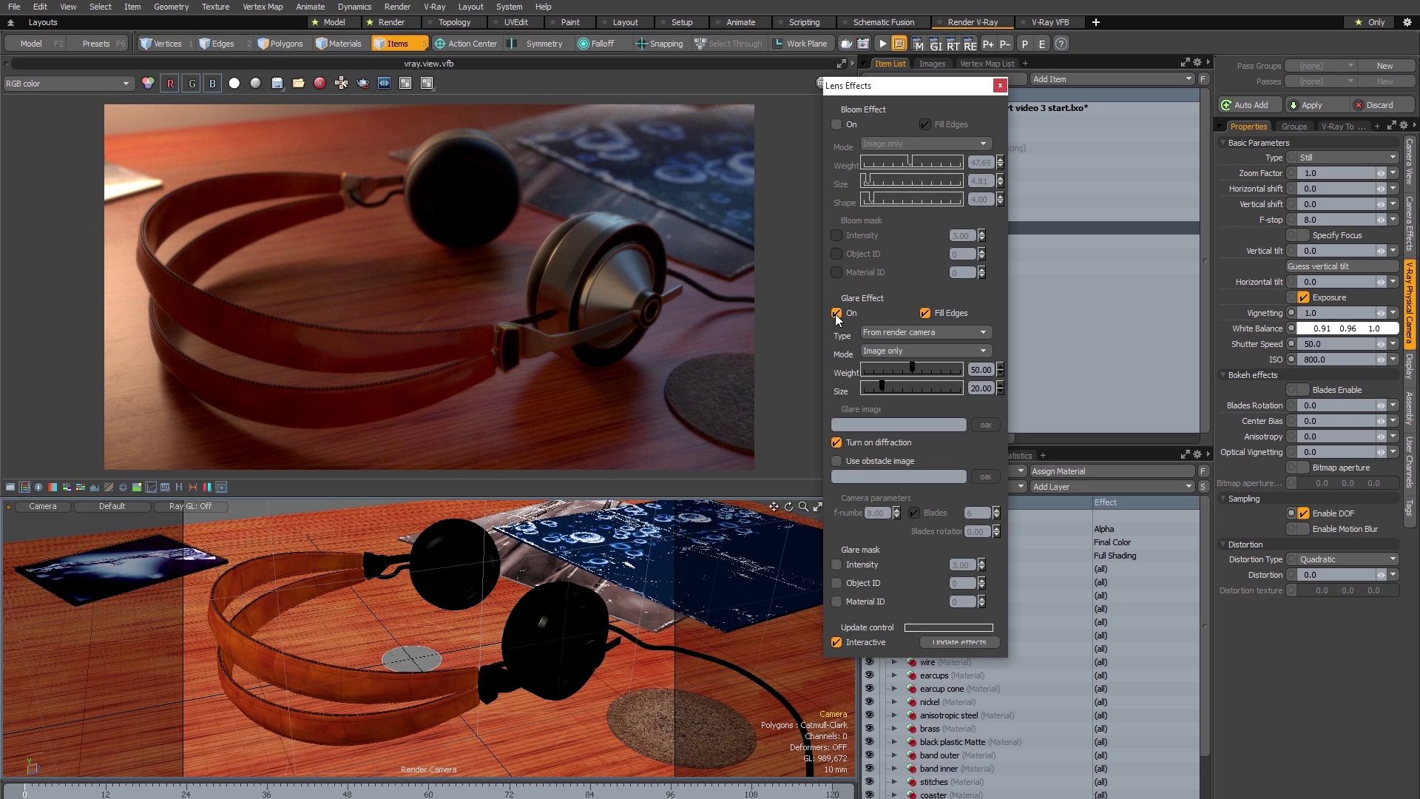
{"action": "left_click_drag", "start_coordinate": [912, 370], "coordinate": [870, 391]}
{"action": "left_click_drag", "start_coordinate": [869, 392], "coordinate": [874, 394]}
Step: Toggle the glare effect off and on to compare, leaving it on
{"action": "left_click", "coordinate": [836, 312]}
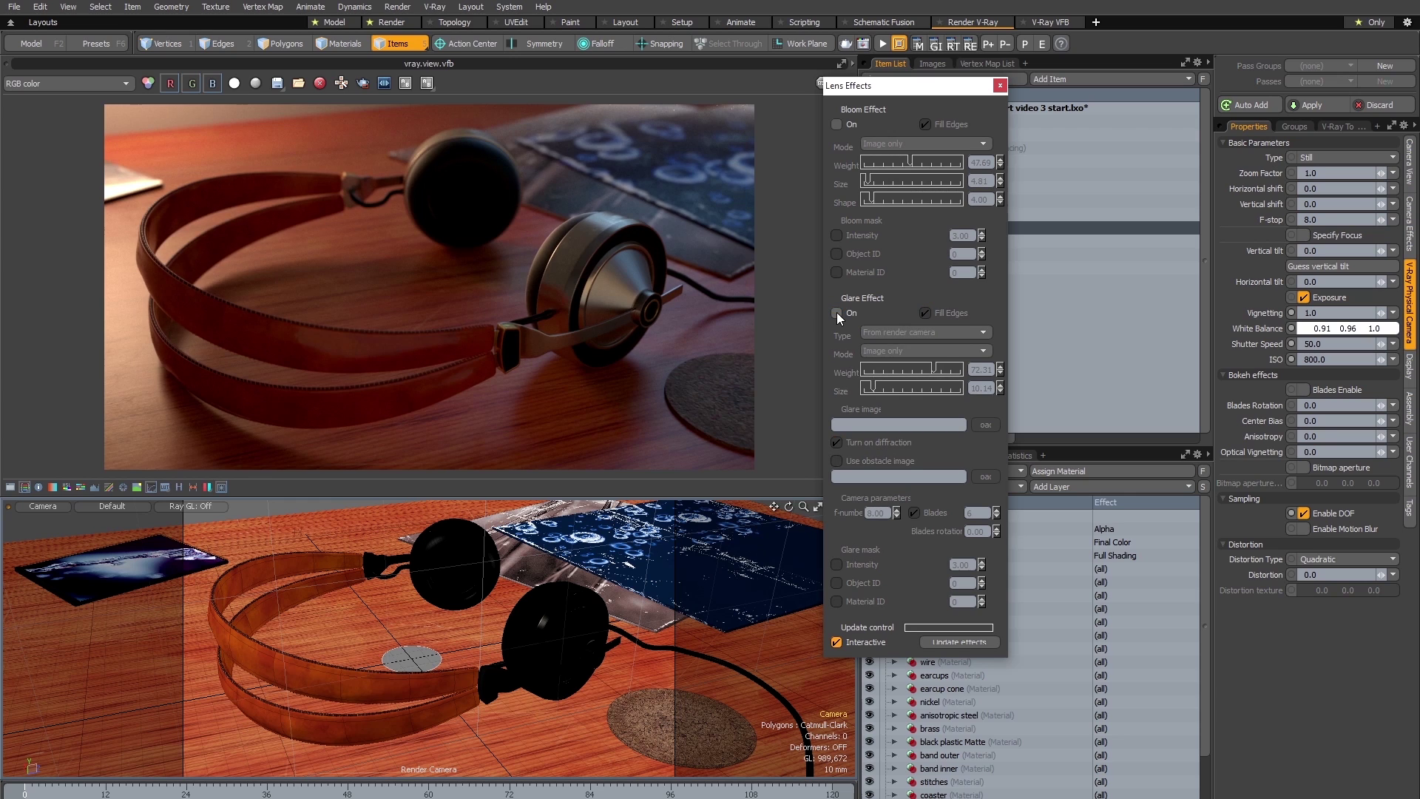
{"action": "left_click", "coordinate": [837, 312]}
{"action": "left_click", "coordinate": [836, 312]}
{"action": "left_click", "coordinate": [836, 312]}
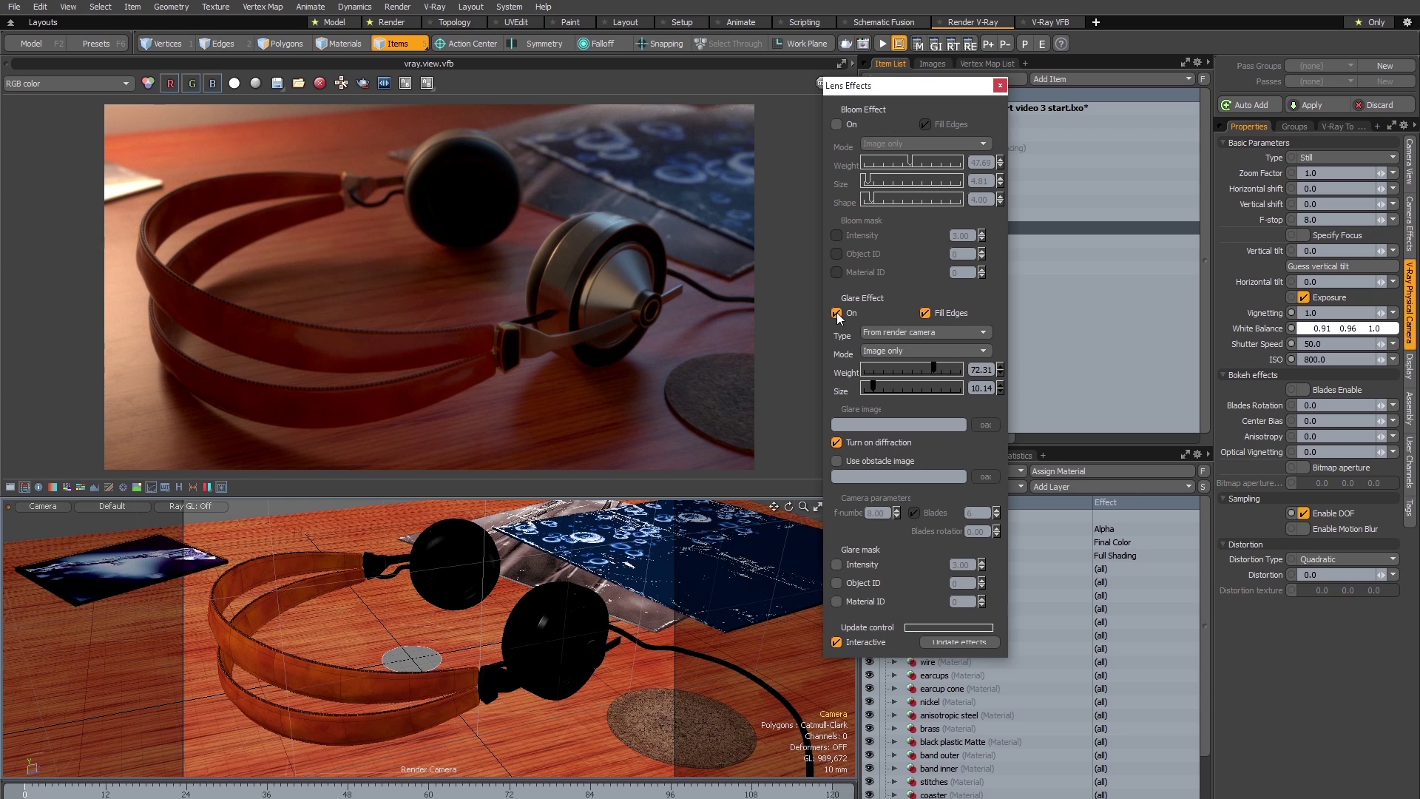